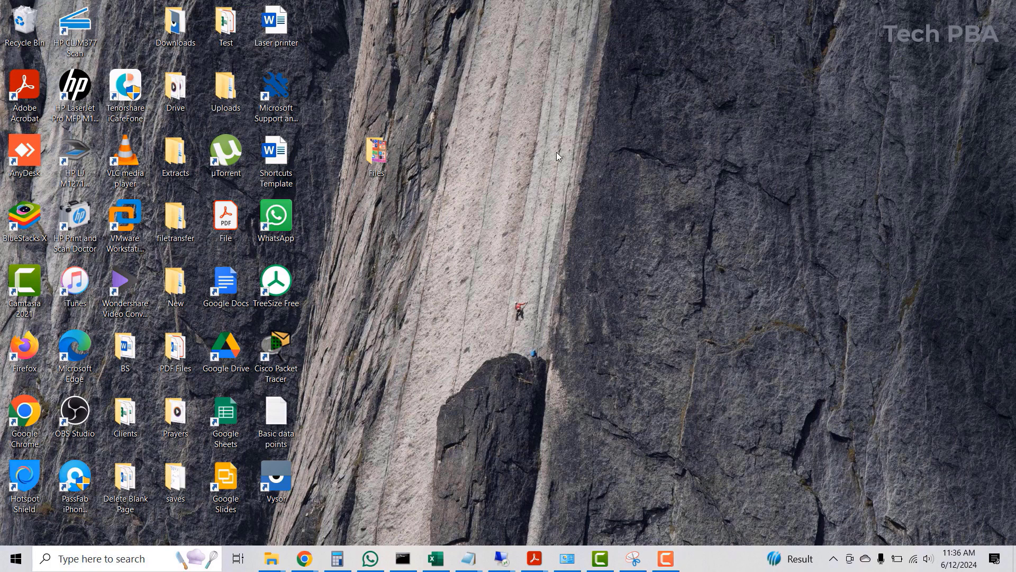
Step: Refresh the desktop, then run a Google search for 'teamviewer download' in the Chrome new tab
right_click(557, 152)
click(587, 193)
mouse_move(304, 560)
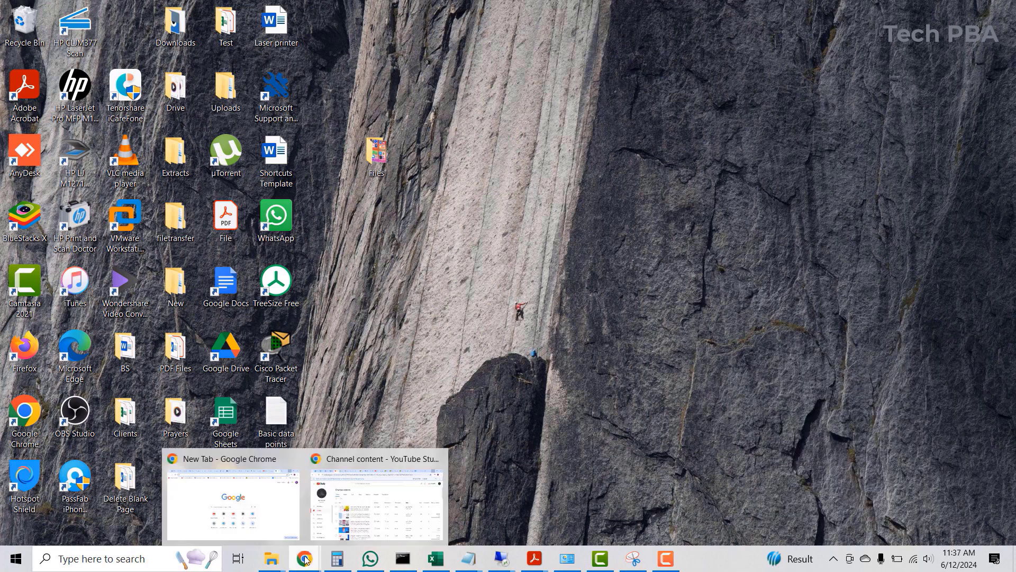
click(241, 505)
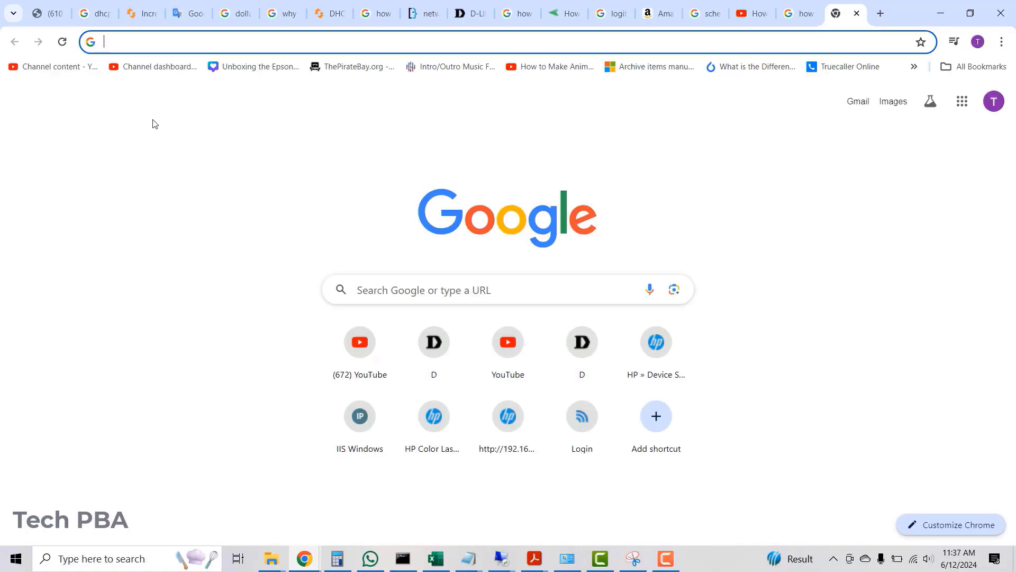
click(186, 43)
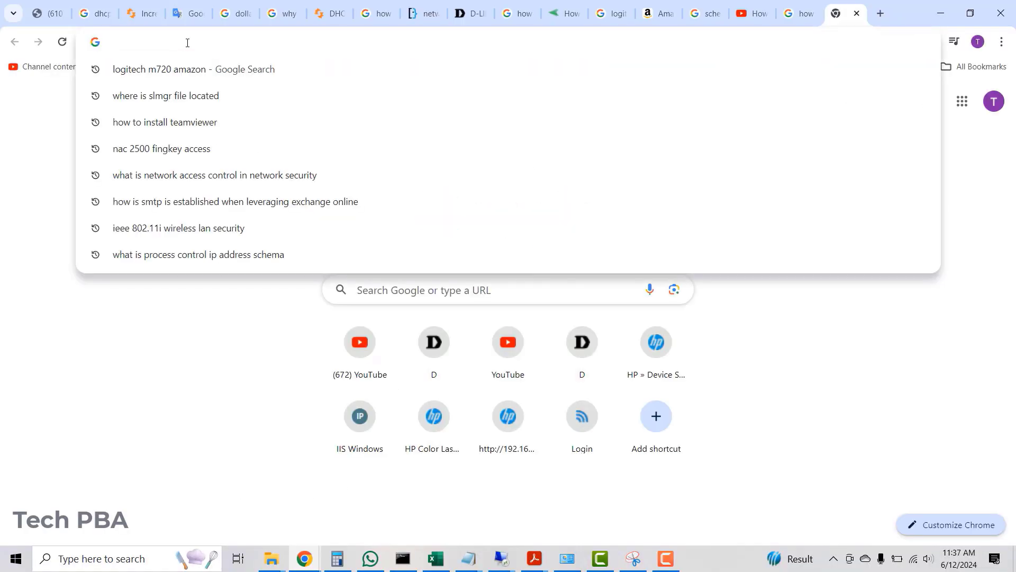
text(teamvie)
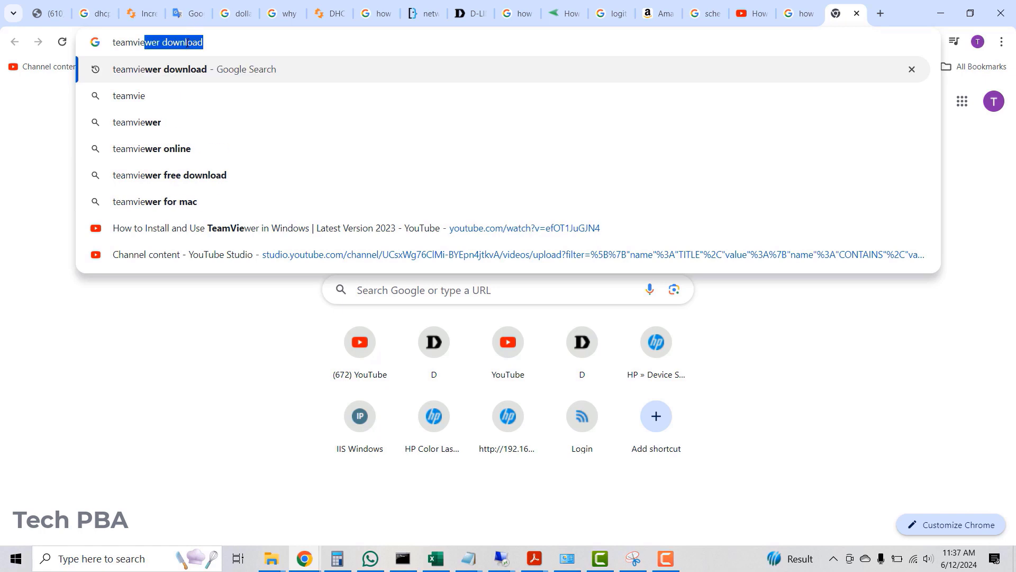
text(wer)
key(End)
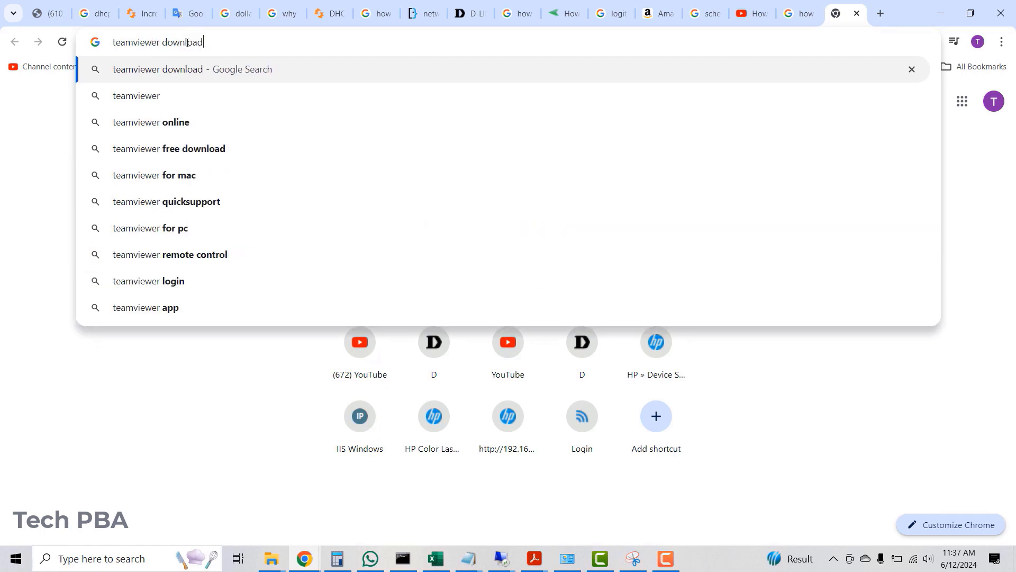
key(Return)
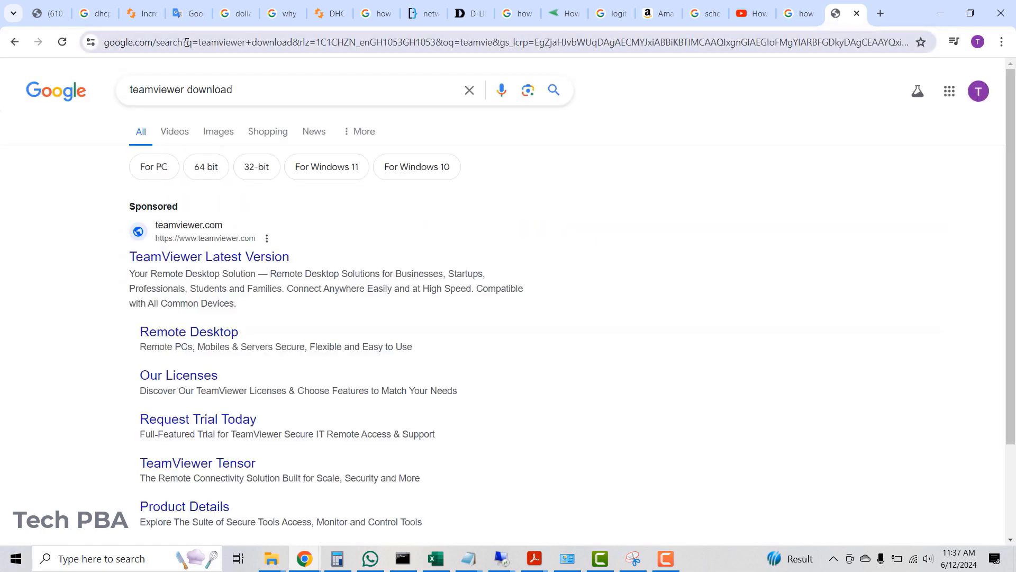
Step: Open the 'Free Remote Access Software Download' result in a new tab and switch to it
scroll(505, 228, down, 6)
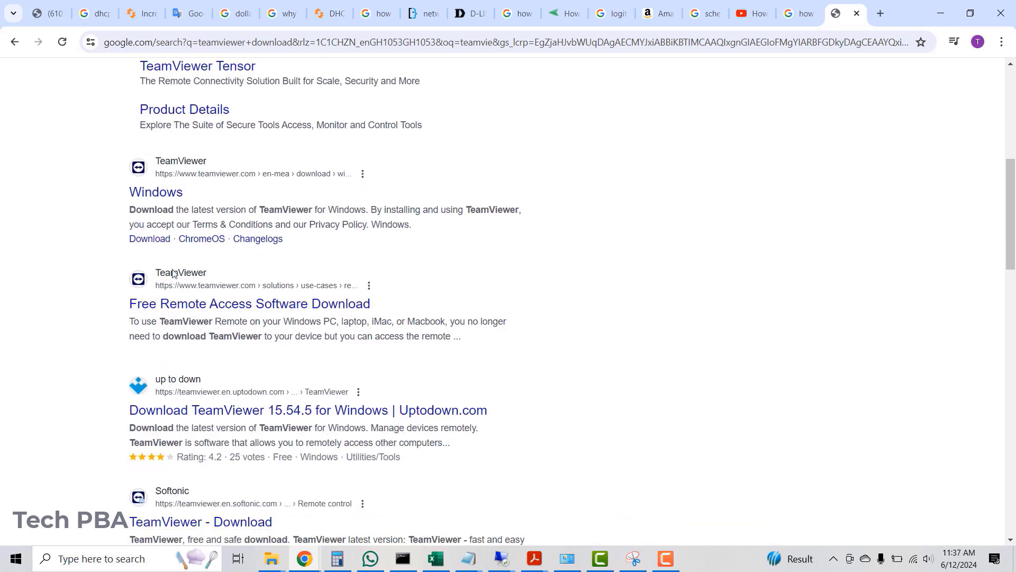
right_click(185, 310)
click(232, 323)
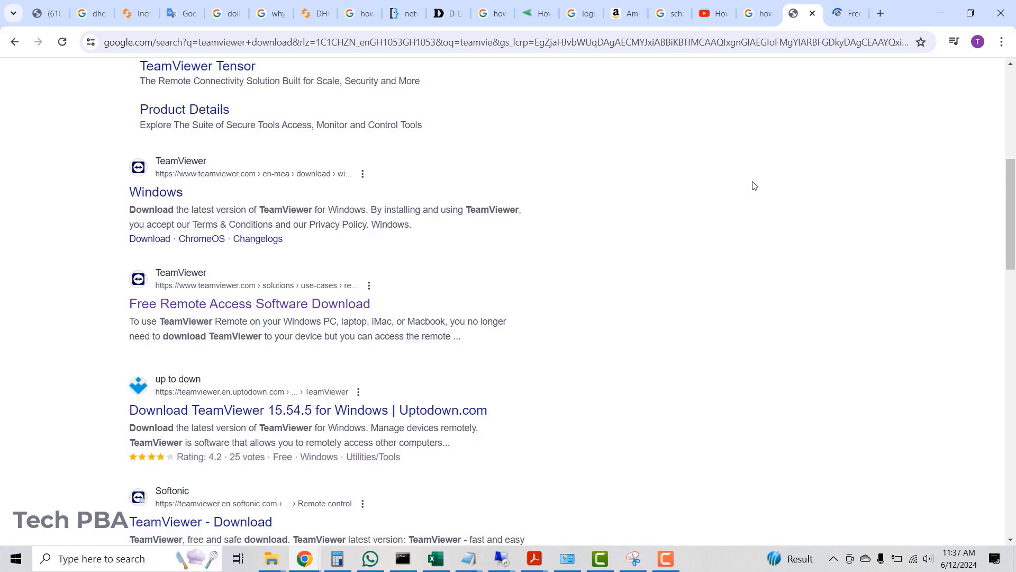
key(ctrl+Tab)
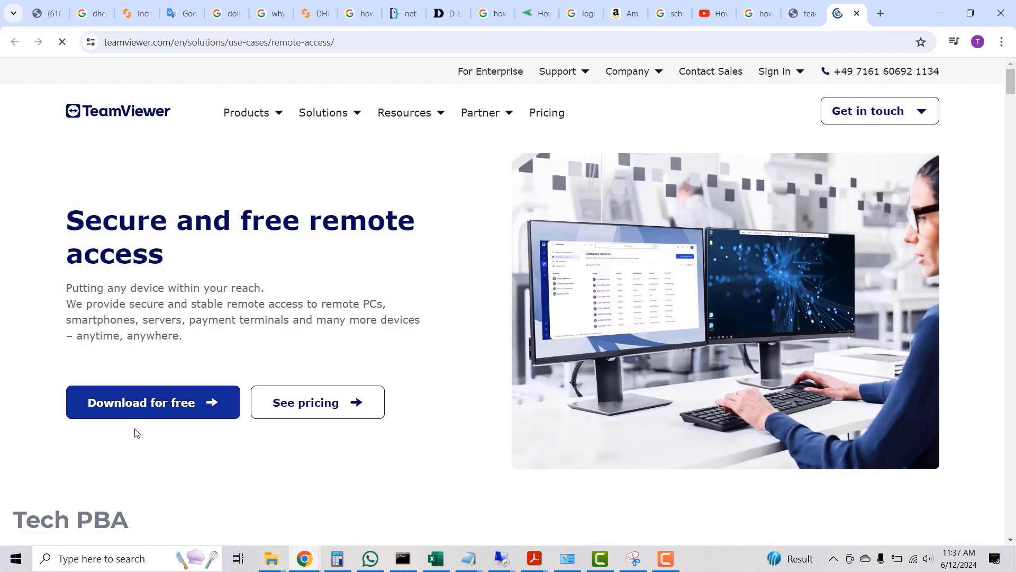
Step: Choose 'Download for free', then 'Download now' under TeamViewer Free for Windows
click(139, 412)
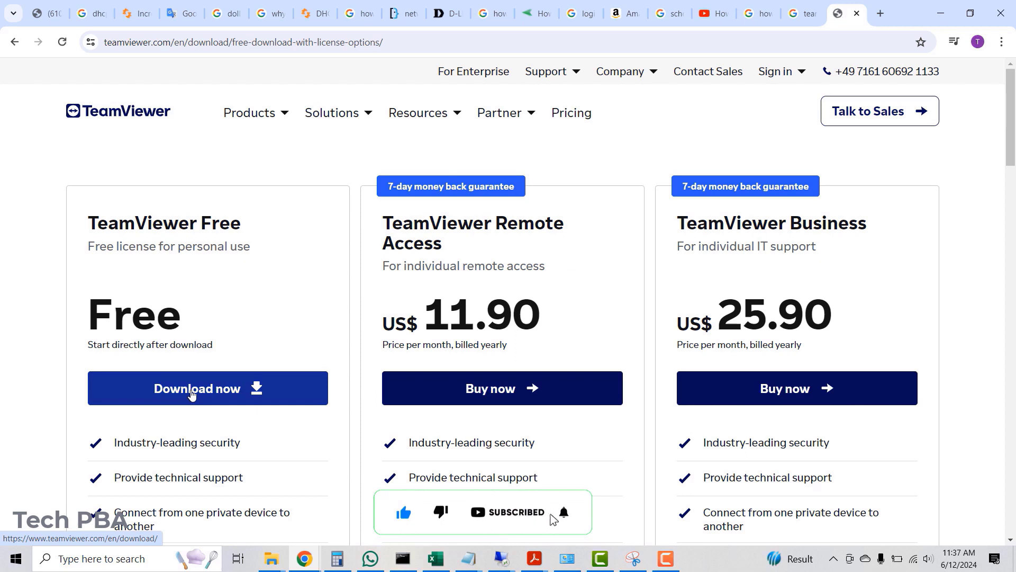
click(192, 395)
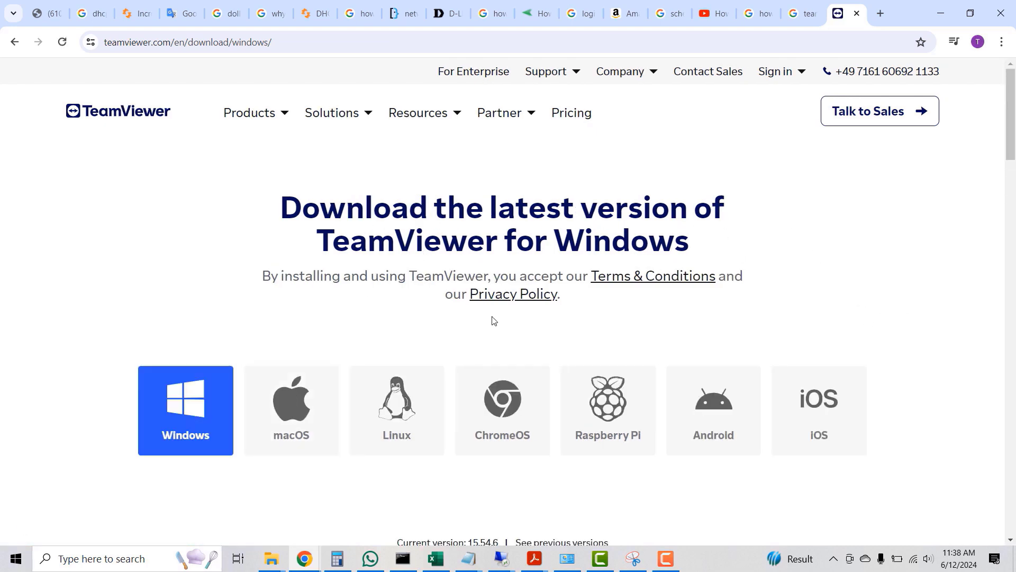
Step: Scroll to the QuickSupport, Full Client and Host downloads for version 15.54.6, each in 64-bit and 32-bit
scroll(873, 296, down, 3)
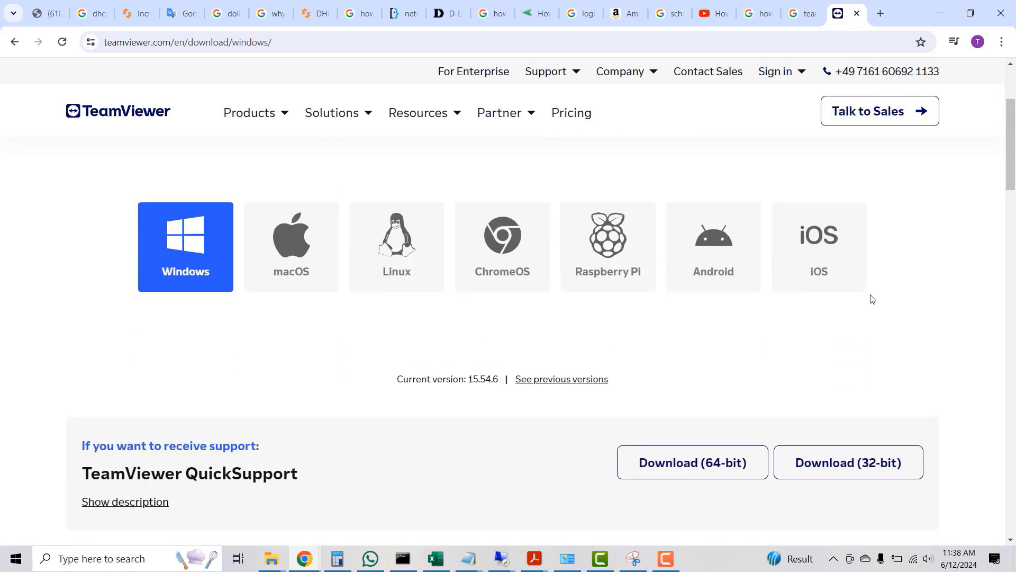
scroll(873, 299, up, 1)
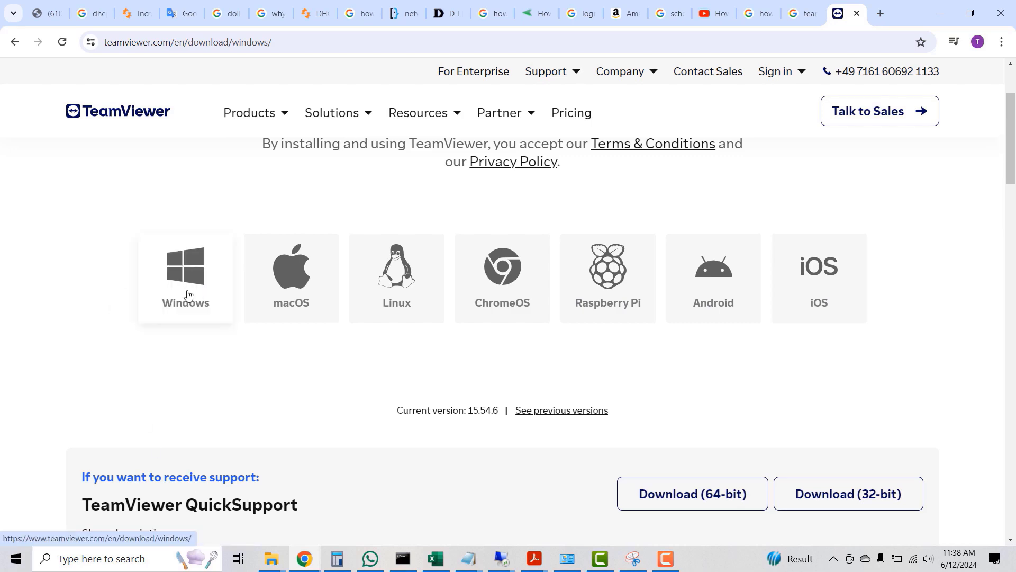
scroll(832, 280, down, 6)
scroll(840, 280, up, 1)
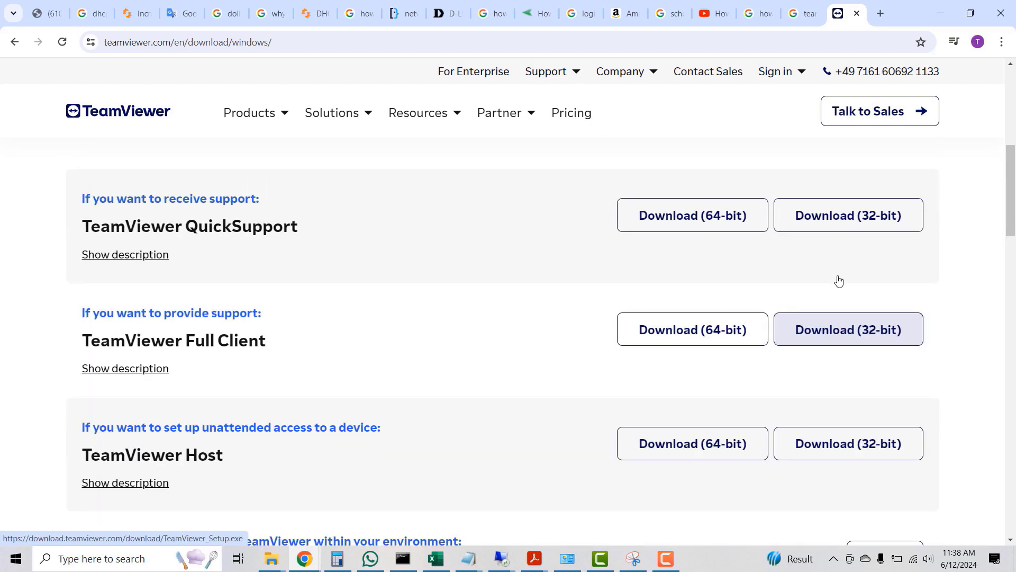
click(692, 238)
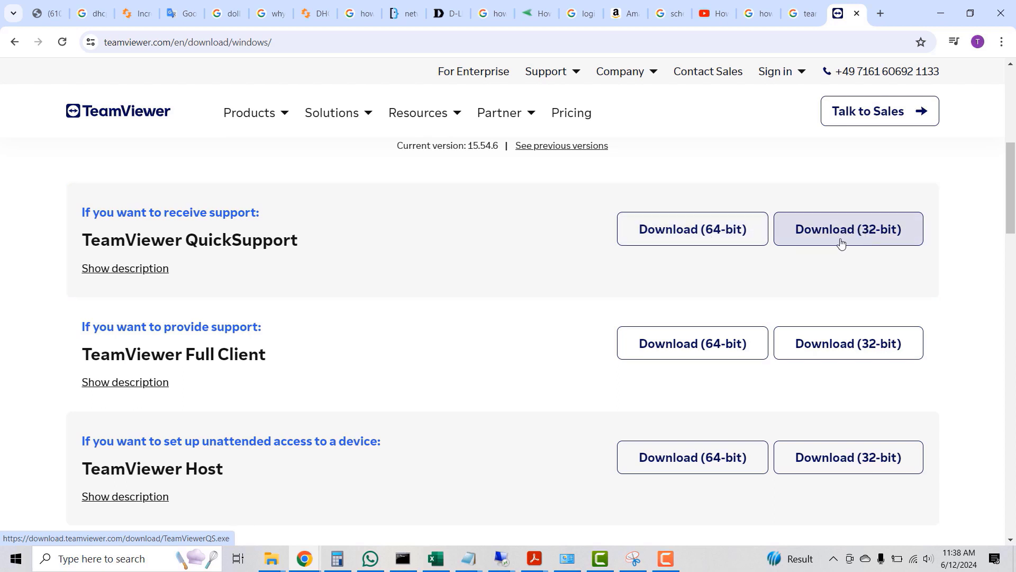
scroll(609, 315, down, 2)
scroll(605, 318, down, 1)
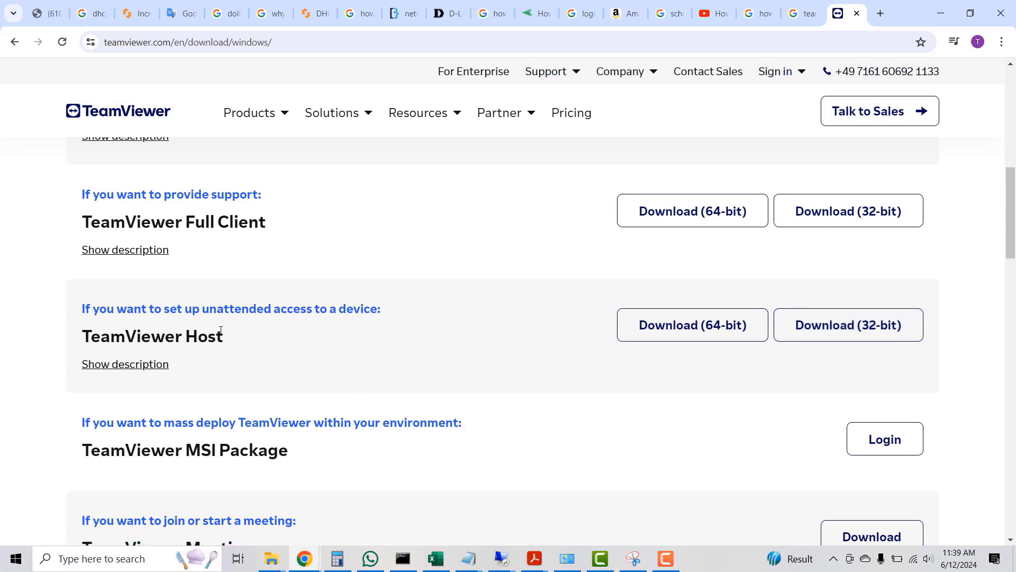
scroll(499, 389, down, 2)
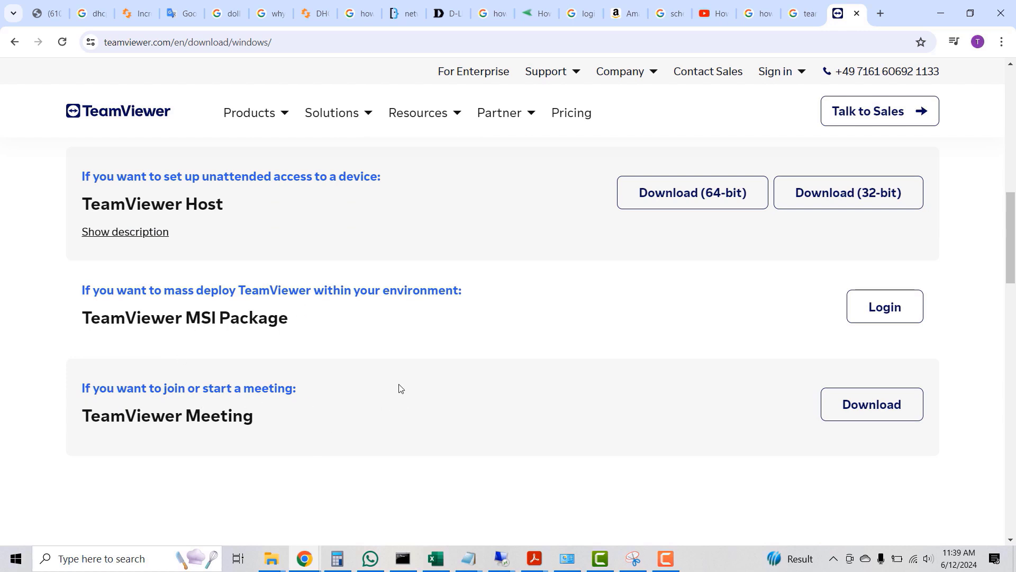
scroll(542, 363, up, 2)
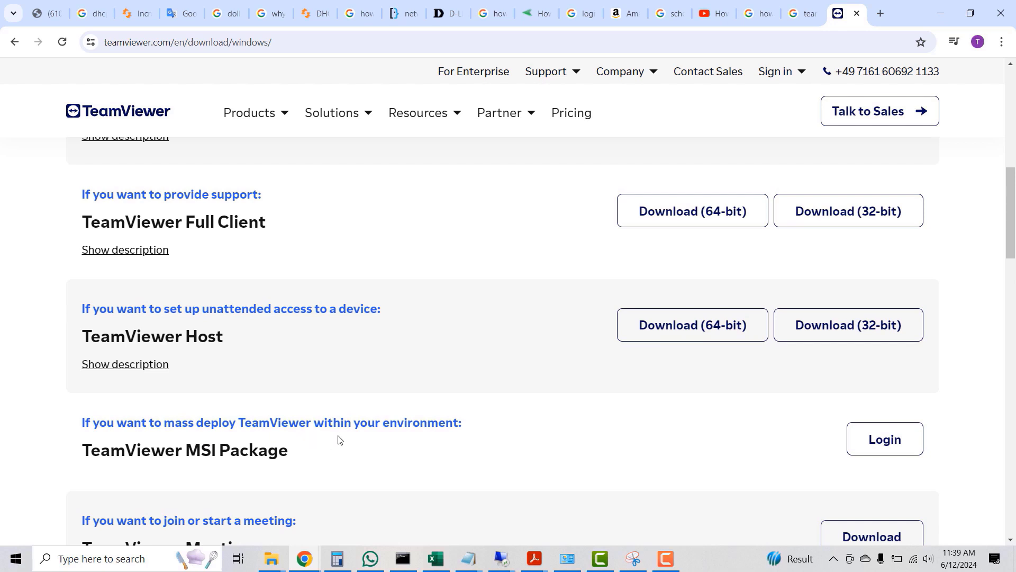
scroll(557, 411, up, 3)
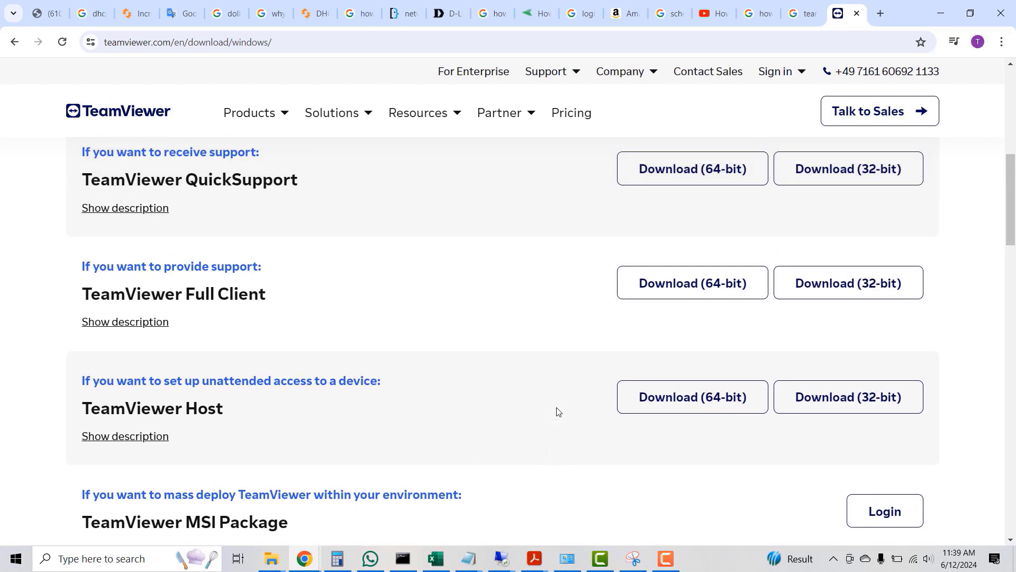
scroll(552, 410, down, 1)
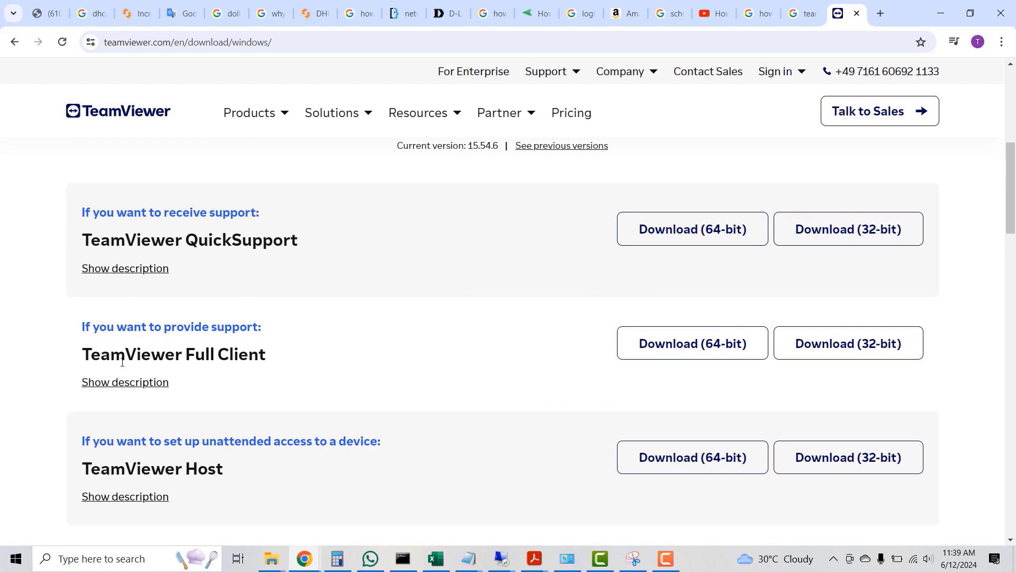
Step: Download the 64-bit Full Client installer and show the finished 76.8 MB file in its folder
click(708, 351)
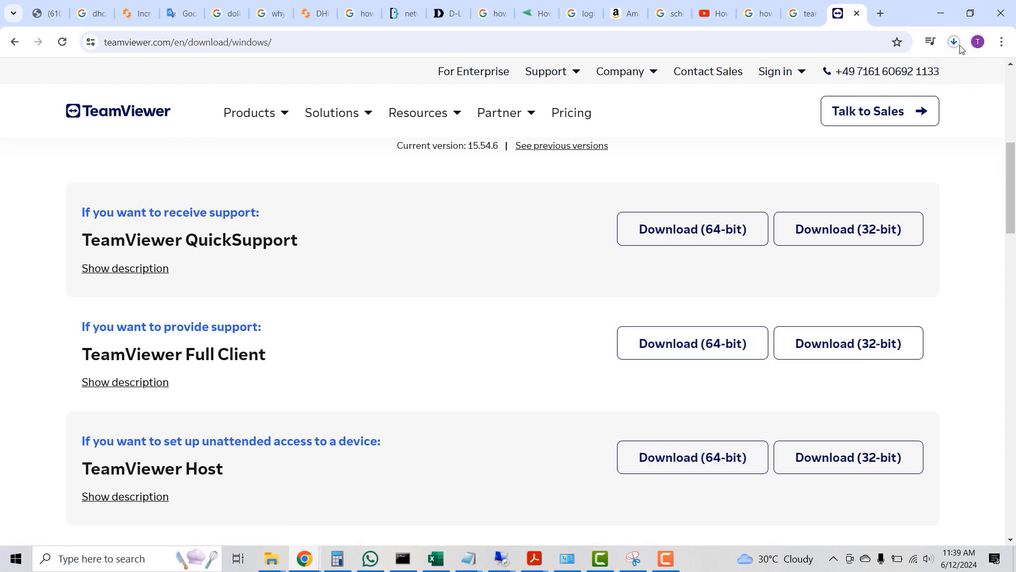
click(955, 43)
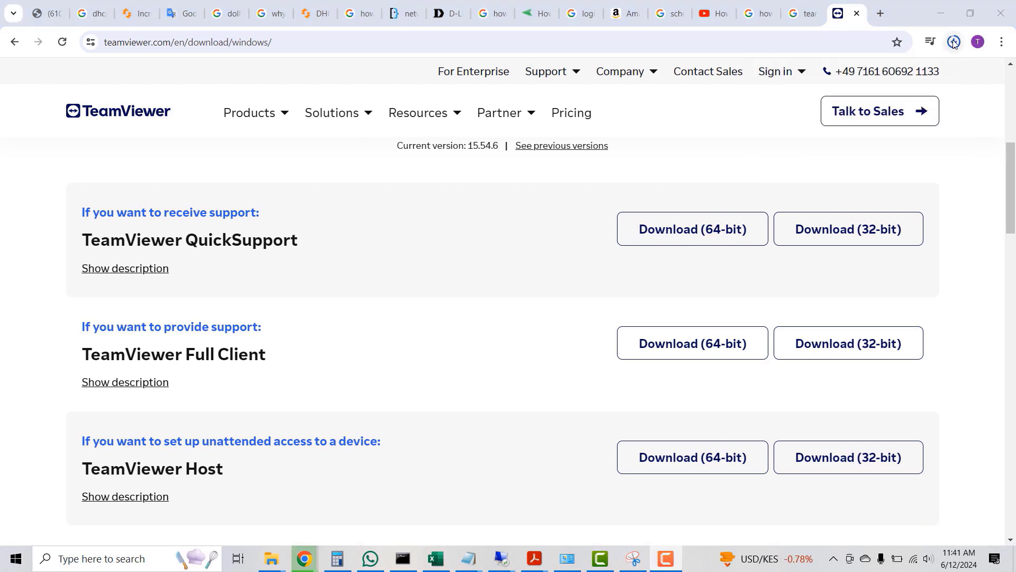
click(955, 43)
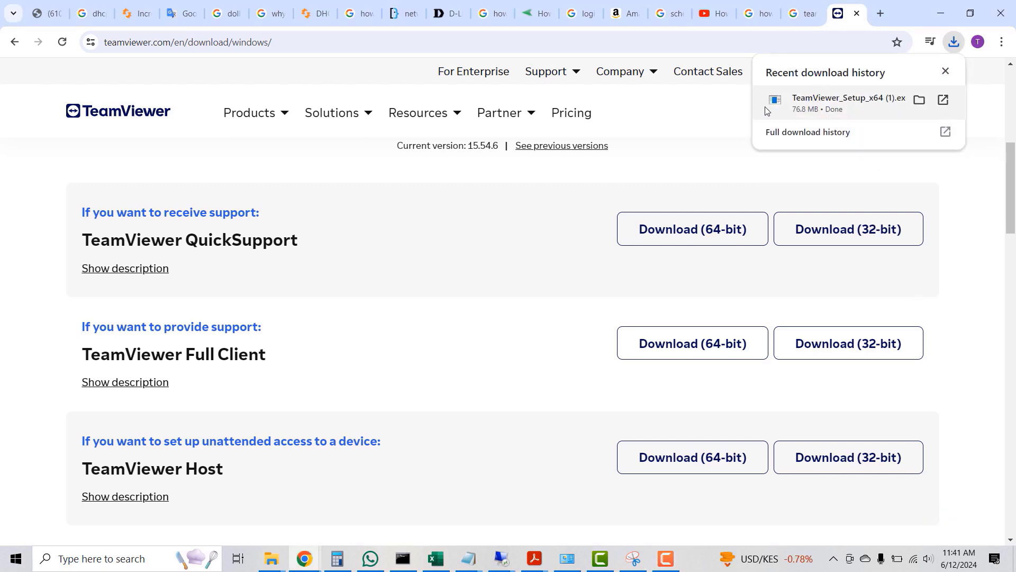
click(920, 102)
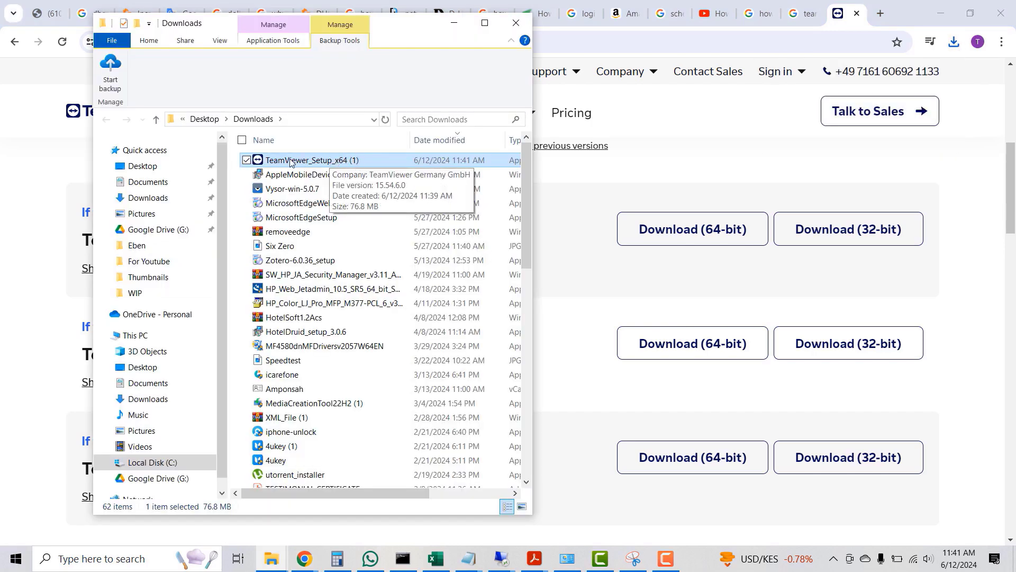
Step: Run TeamViewer_Setup_x64 with 'Default installation' and accept to reach the License Agreement
double_click(339, 161)
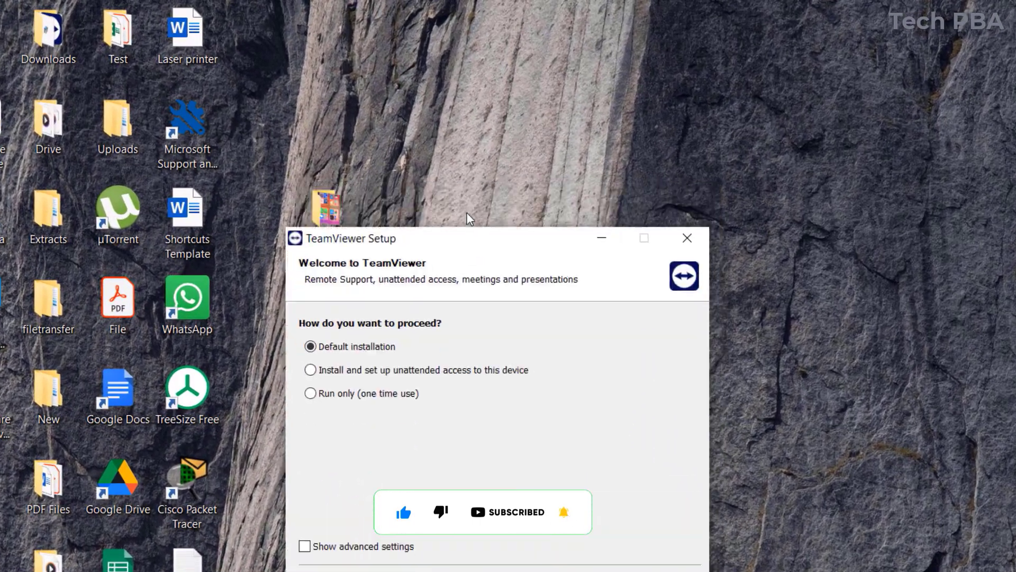
drag(468, 237, 509, 177)
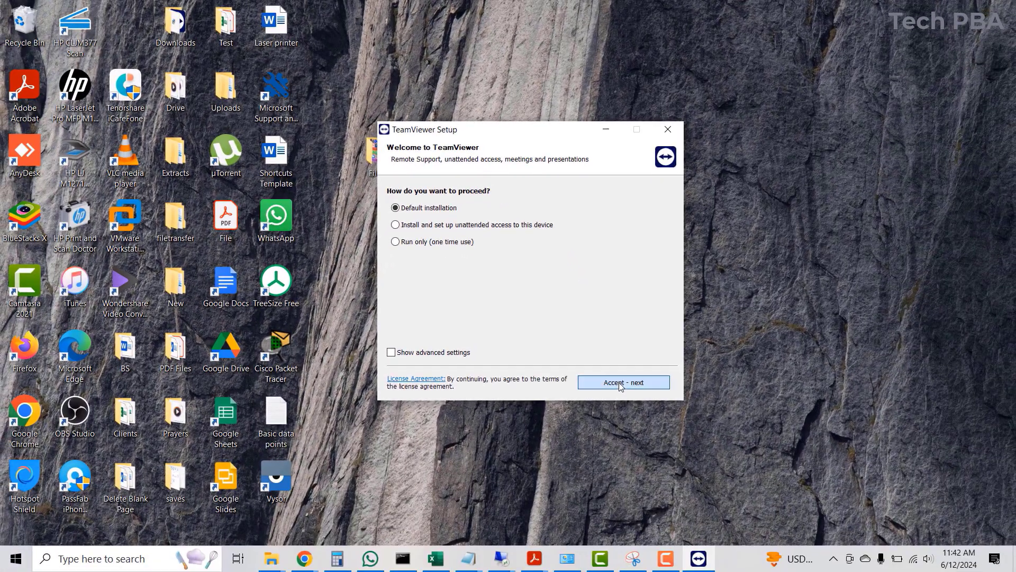
click(621, 385)
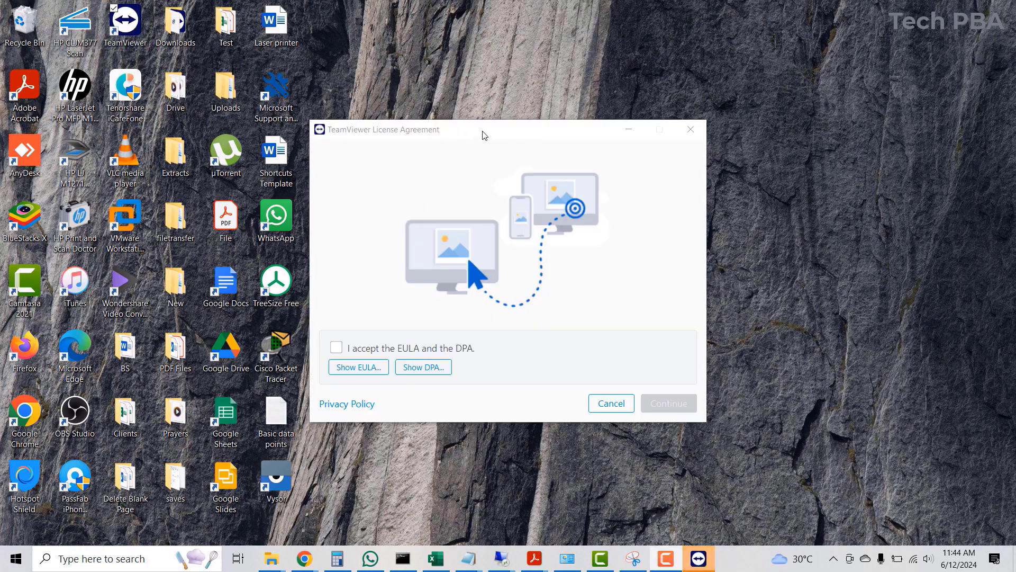
Step: Accept the EULA and the DPA and continue so TeamViewer starts
drag(482, 134, 506, 131)
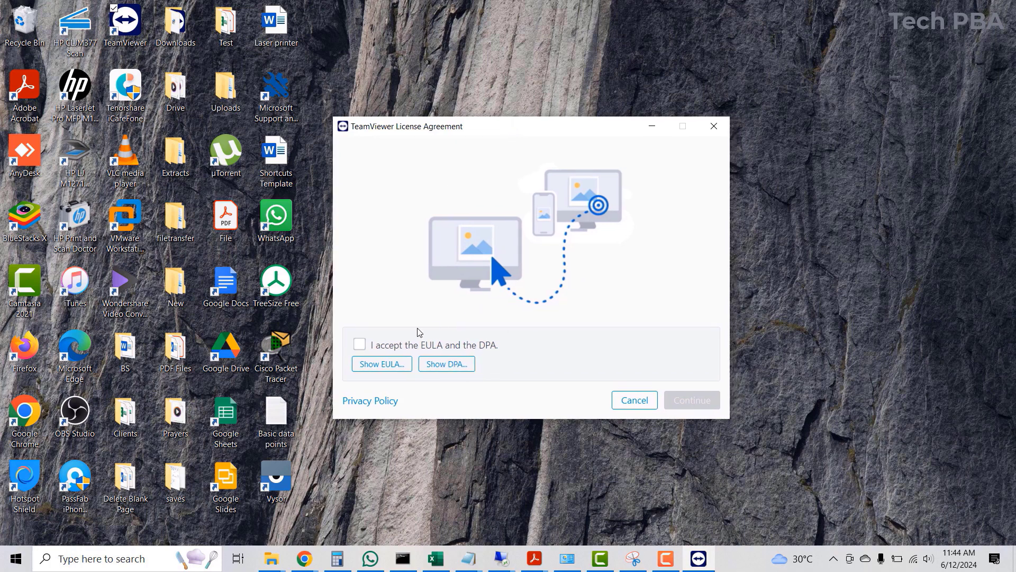
click(361, 345)
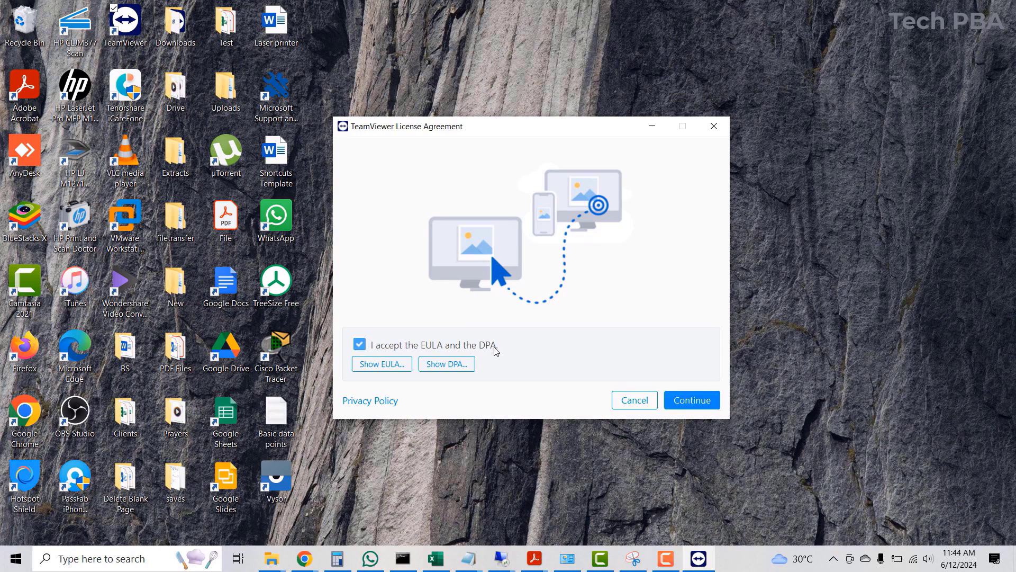
click(689, 399)
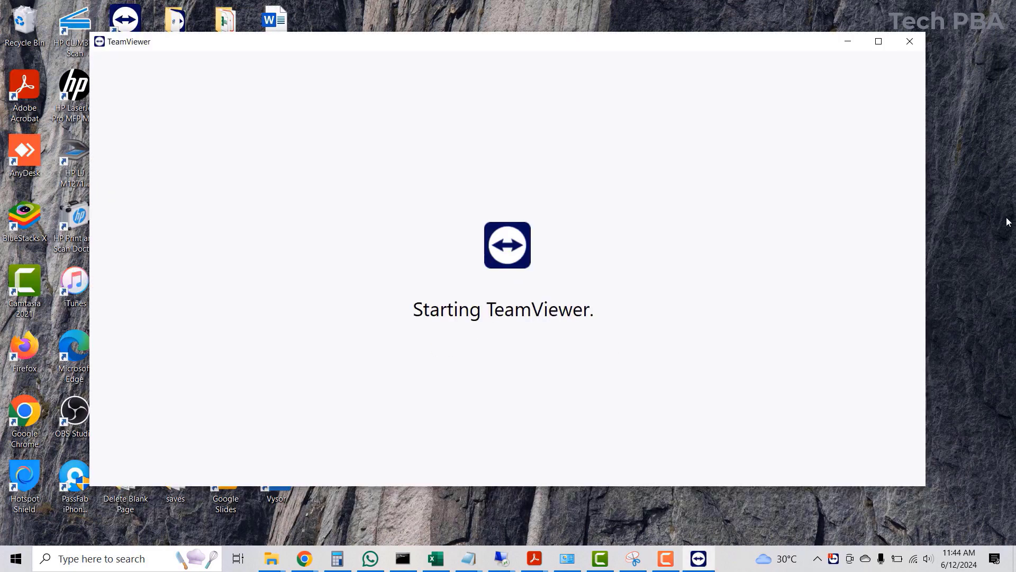
Step: Move the TeamViewer window into place and look over the Provide help and Get help panels
mouse_move(442, 50)
mouse_down()
mouse_move(466, 55)
mouse_move(449, 47)
mouse_up()
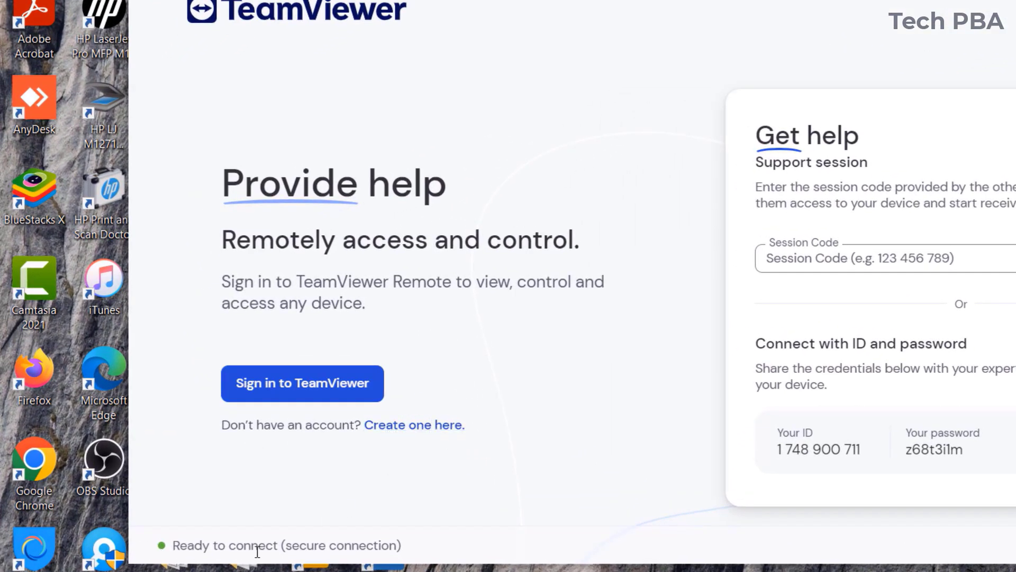
drag(176, 547, 415, 552)
click(225, 559)
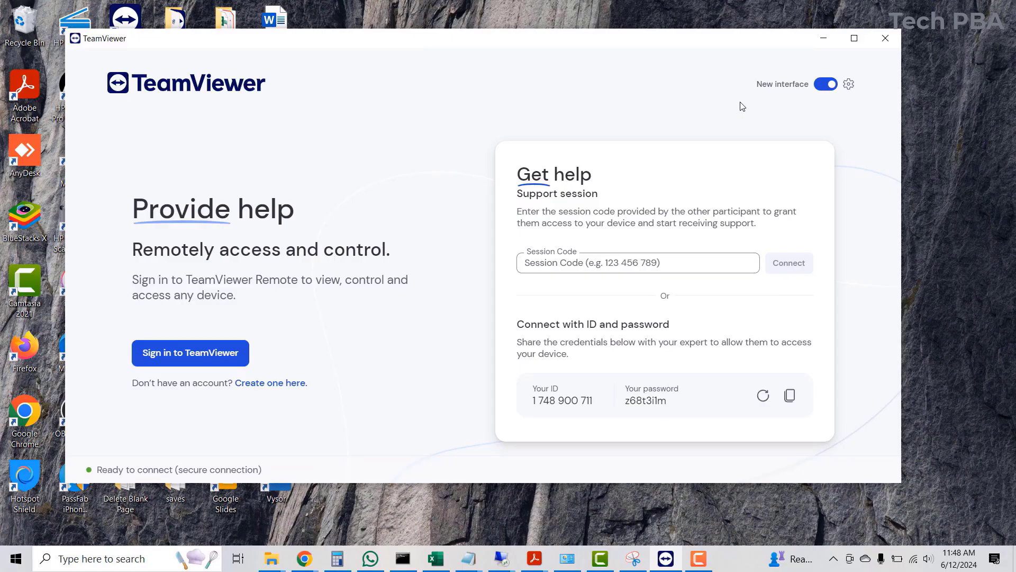
click(667, 0)
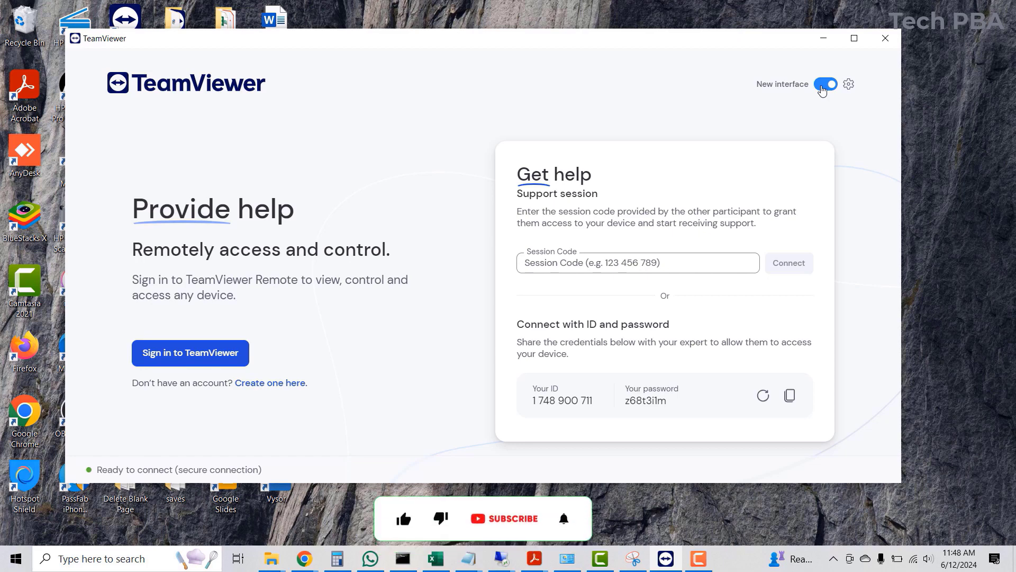
Step: Turn off 'New interface', give a 4-star feedback rating, and restart into the classic interface
click(822, 86)
click(525, 234)
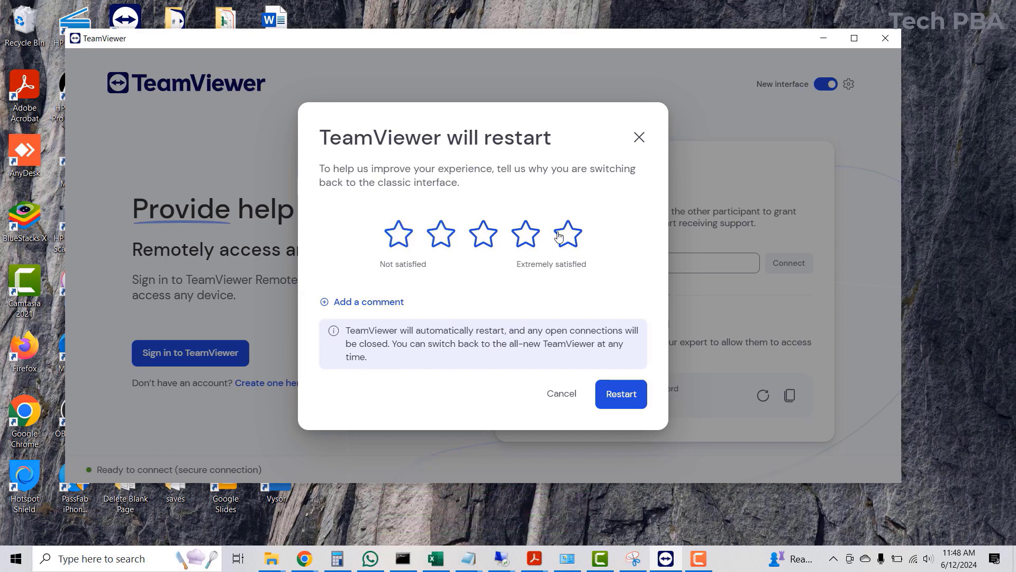
click(625, 401)
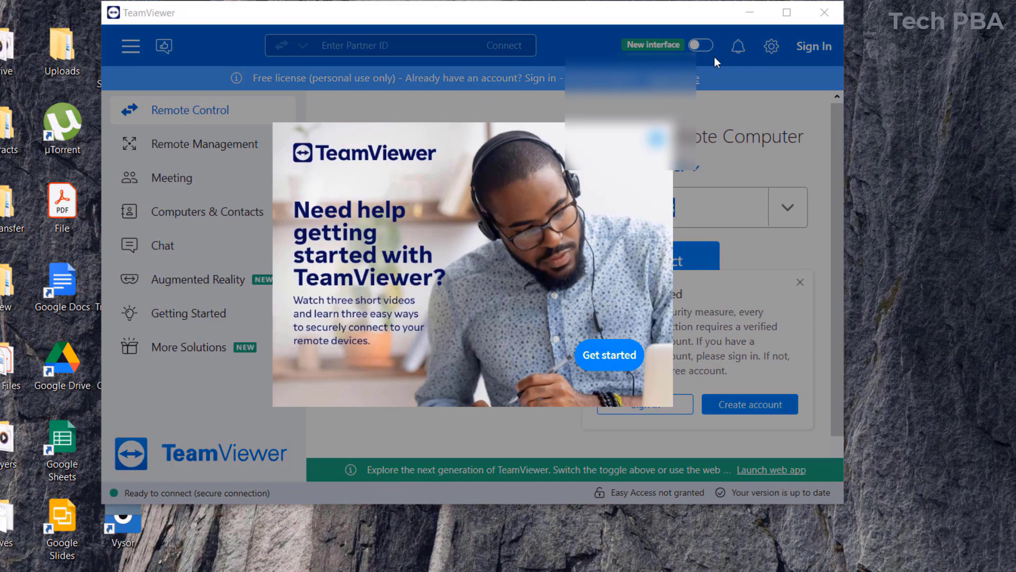
Step: Dismiss the getting-started promo, then open and close the recent partner devices list
key(Escape)
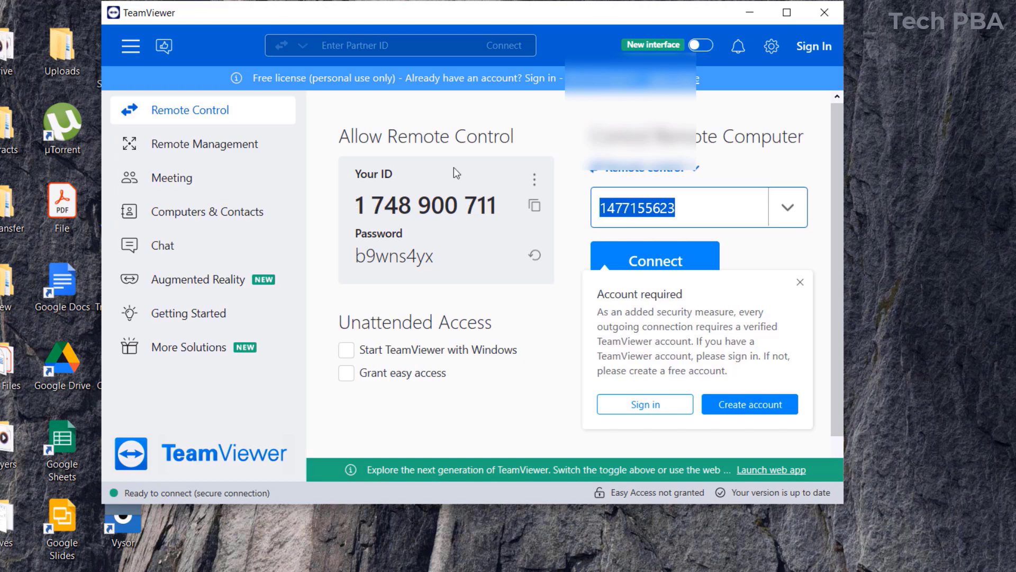
click(355, 47)
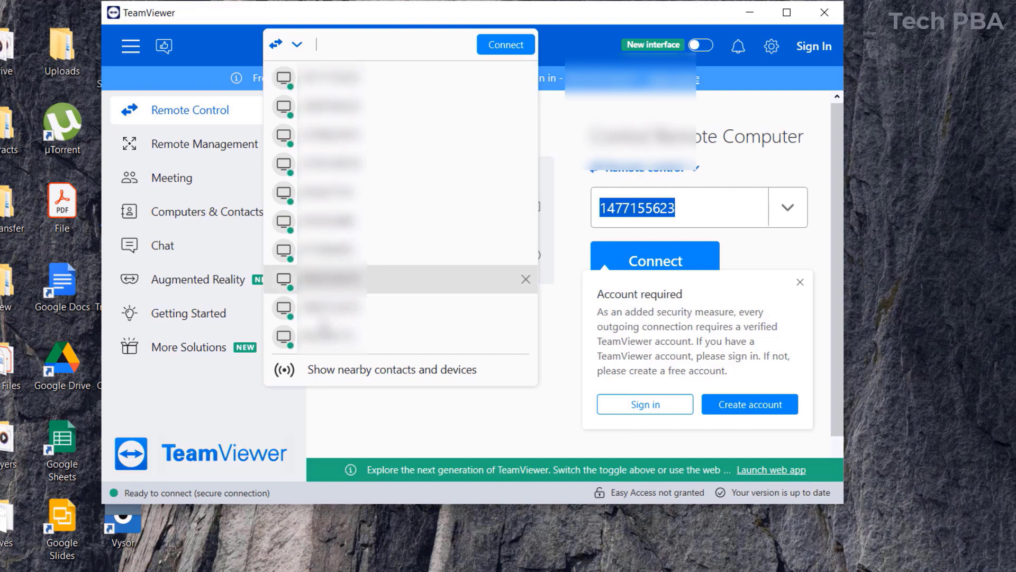
click(579, 15)
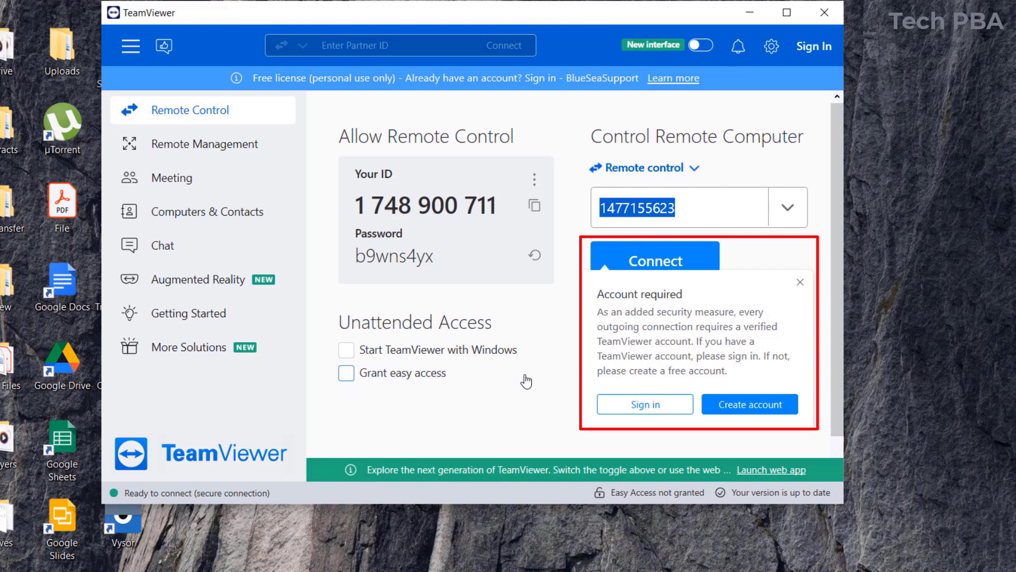
Step: Enable the New interface toggle, restart TeamViewer, and dismiss the version 15.54.6 What's new notes
click(707, 46)
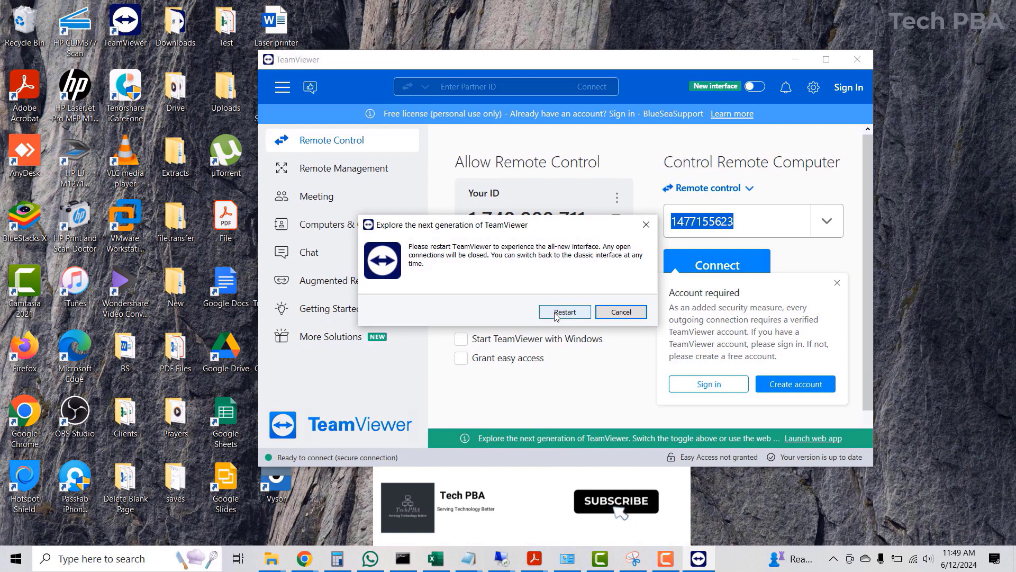
click(524, 314)
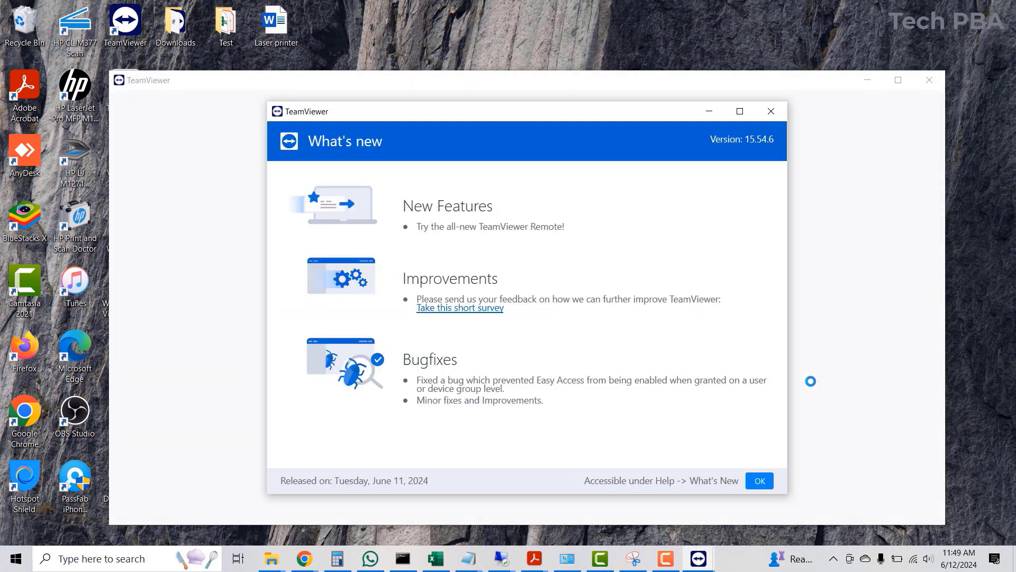
click(760, 482)
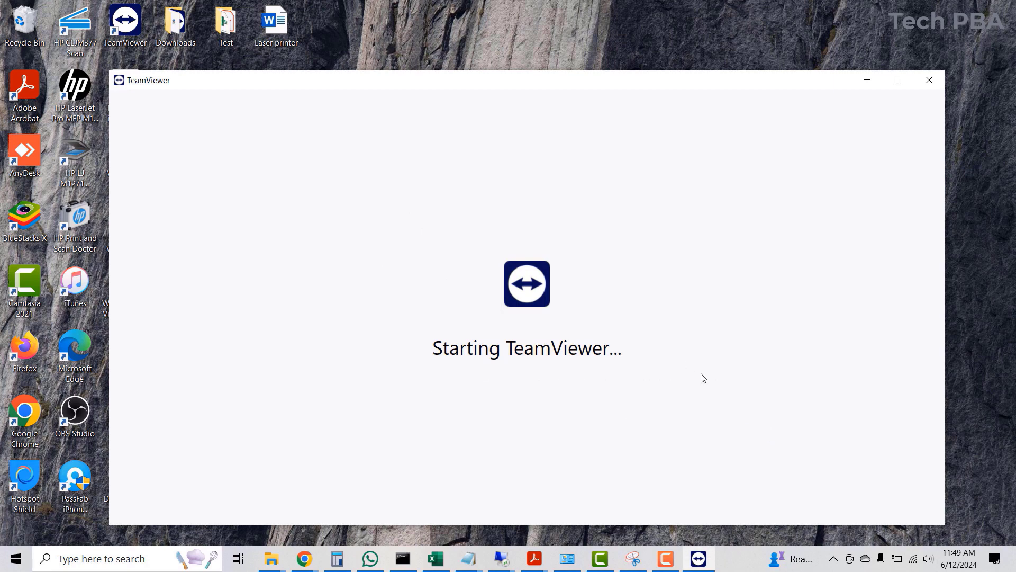